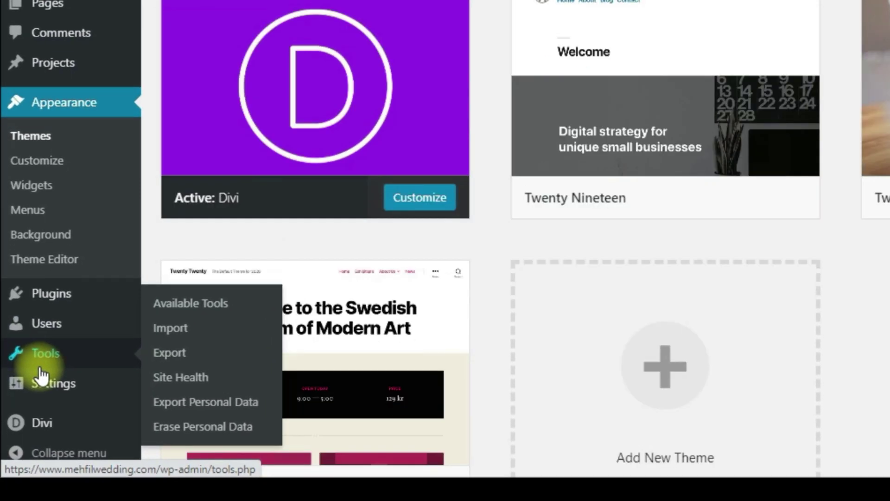
Open the Site Identity settings under General Settings in the theme customizer.
{"action": "mouse_move", "coordinate": [56, 446]}
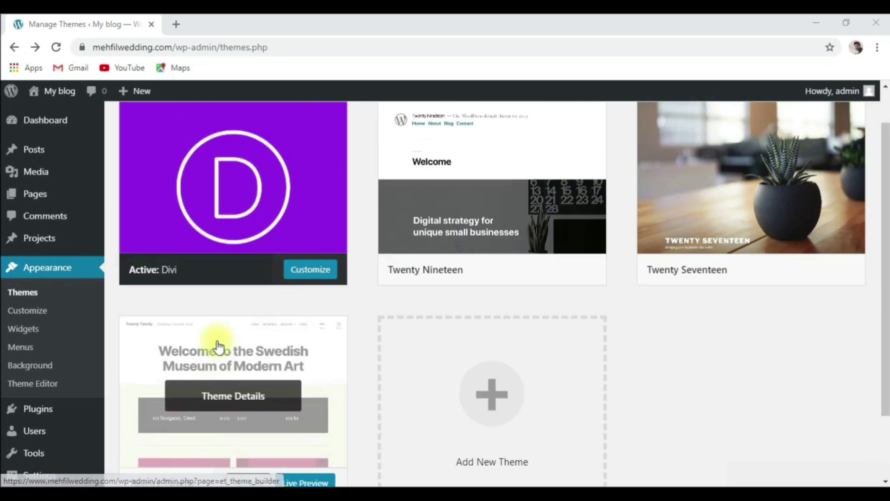
{"action": "scroll", "coordinate": [218, 347], "scroll_direction": "up", "scroll_amount": 1}
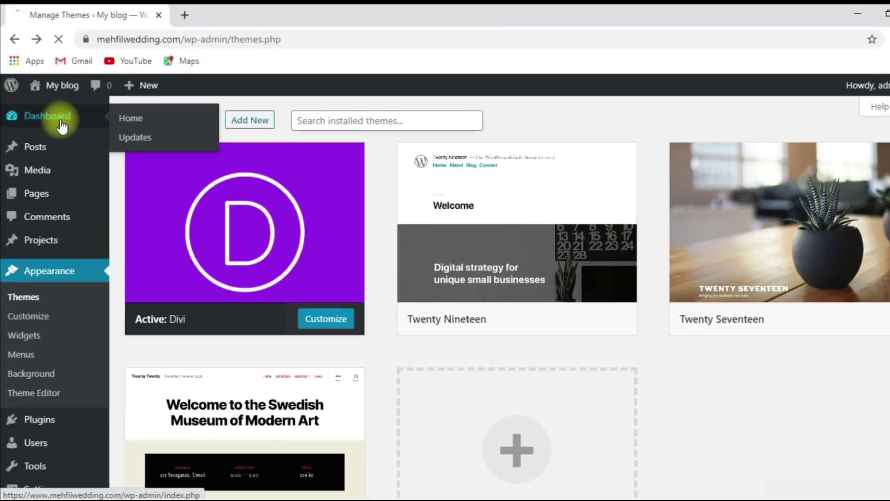
{"action": "left_click", "coordinate": [56, 119]}
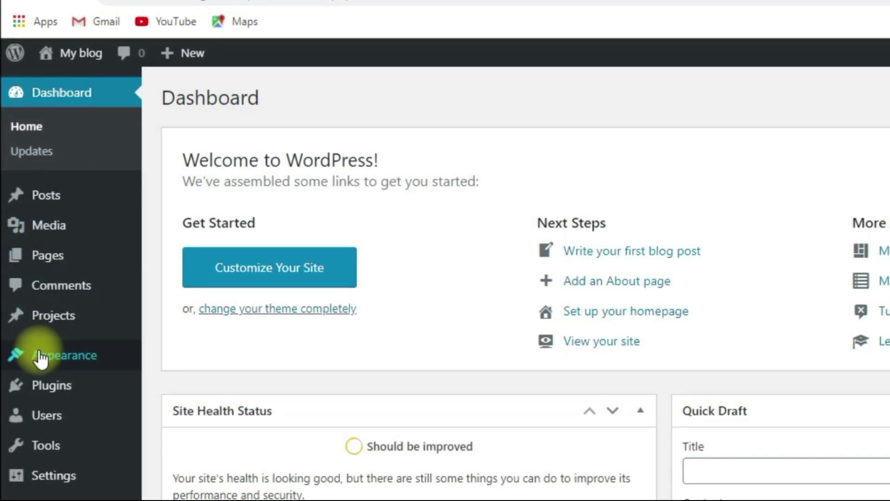
{"action": "mouse_move", "coordinate": [40, 358]}
{"action": "left_click", "coordinate": [171, 384]}
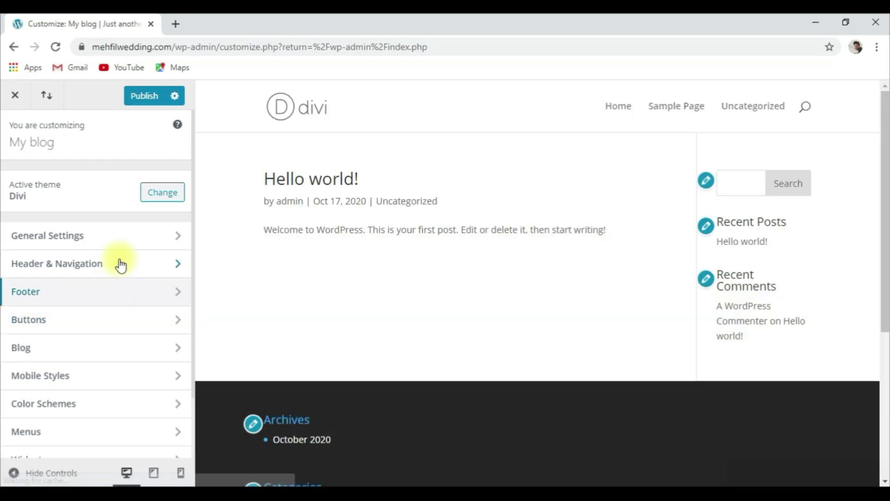
{"action": "left_click", "coordinate": [123, 238]}
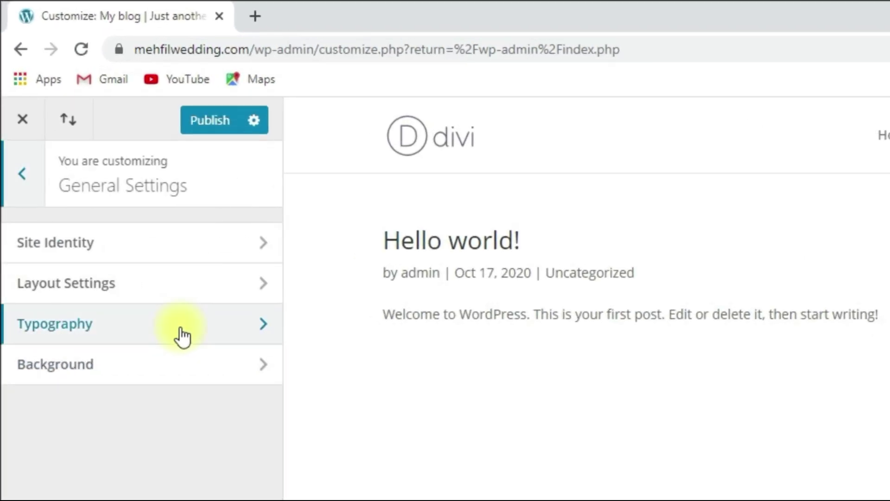
{"action": "left_click", "coordinate": [214, 242]}
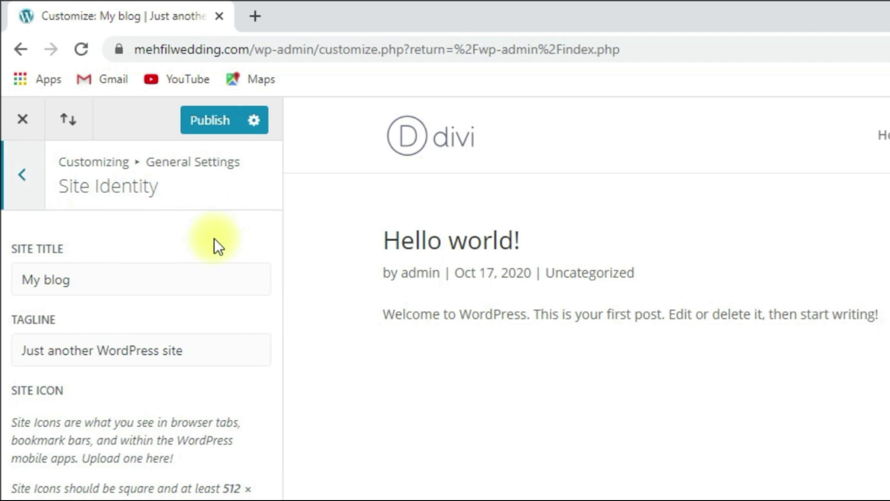
Set the site title to "Mehfil" and the tagline to "Wedding Planner in Bangalore".
{"action": "triple_click", "coordinate": [37, 280]}
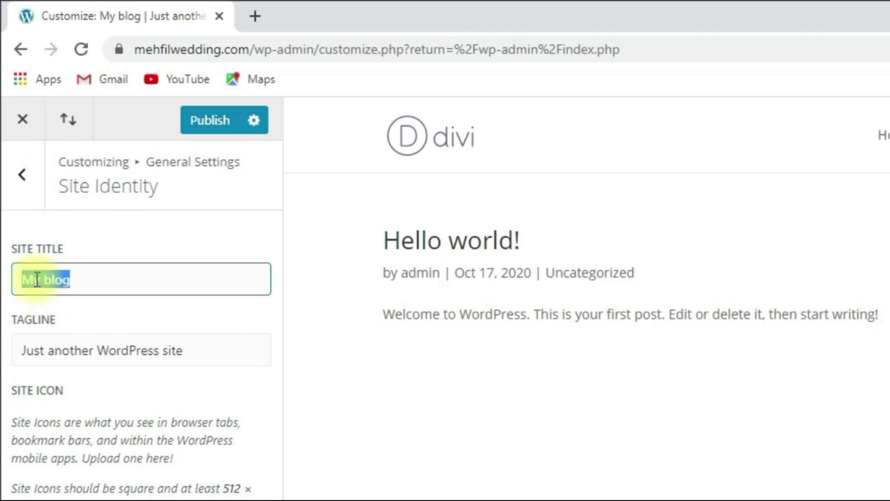
{"action": "key", "text": "BackSpace"}
{"action": "left_click", "coordinate": [44, 348]}
{"action": "double_click", "coordinate": [40, 354]}
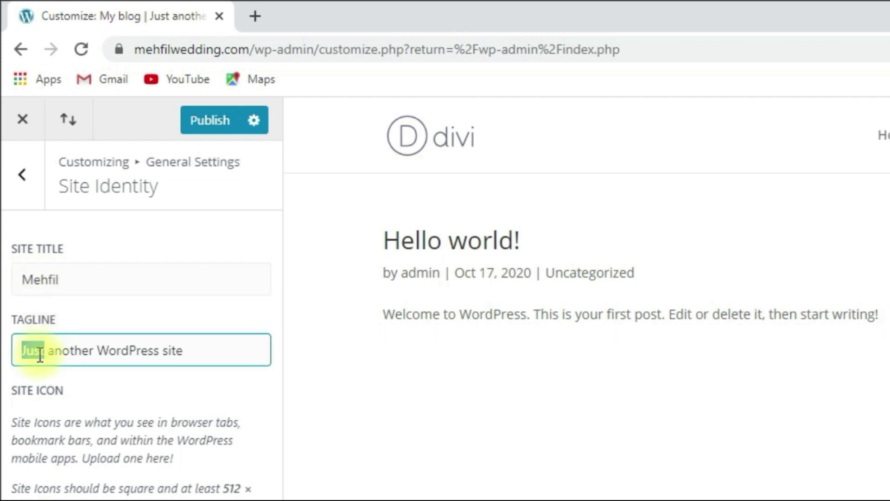
{"action": "triple_click", "coordinate": [39, 355]}
{"action": "key", "text": "BackSpace"}
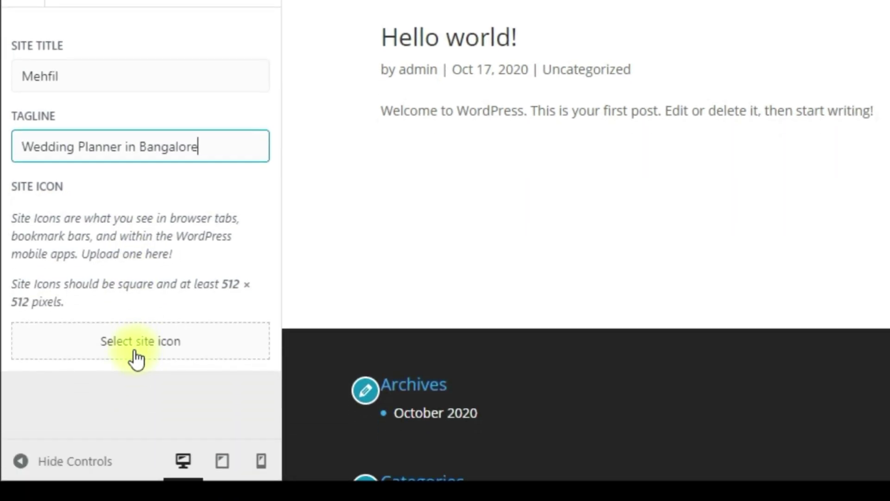
Upload the Mehfil_Logo file from the Mehfil folder on the Desktop and select it as the site icon image.
{"action": "left_click", "coordinate": [165, 348]}
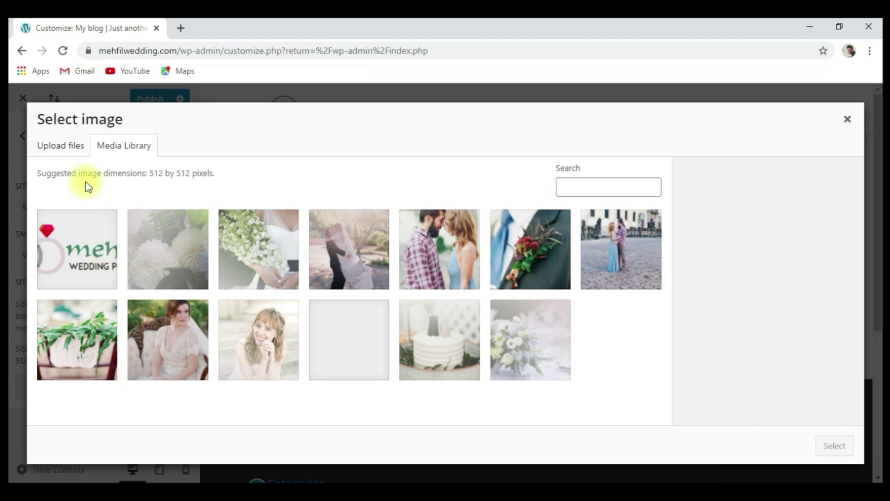
{"action": "left_click", "coordinate": [70, 158]}
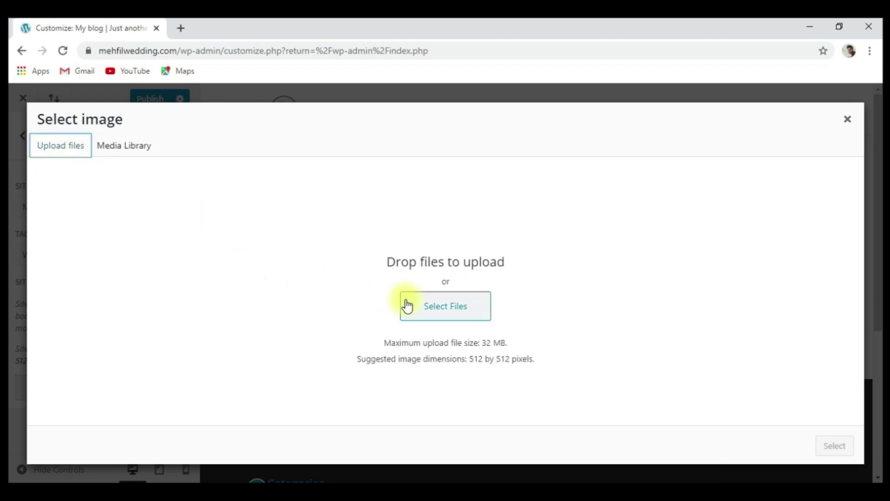
{"action": "left_click", "coordinate": [435, 307]}
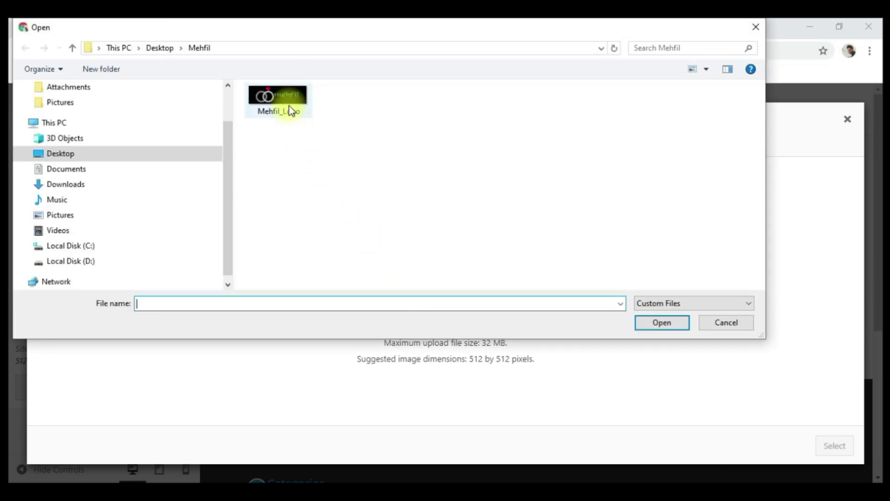
{"action": "left_click", "coordinate": [289, 106]}
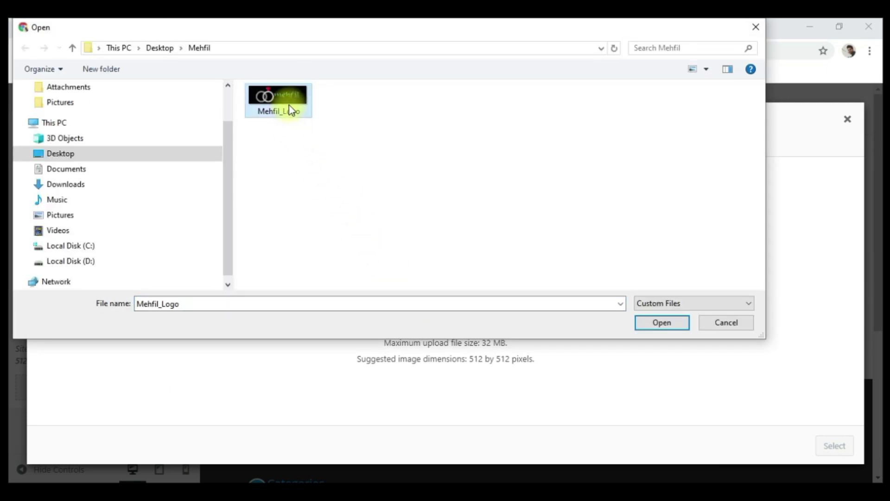
{"action": "left_click", "coordinate": [656, 324]}
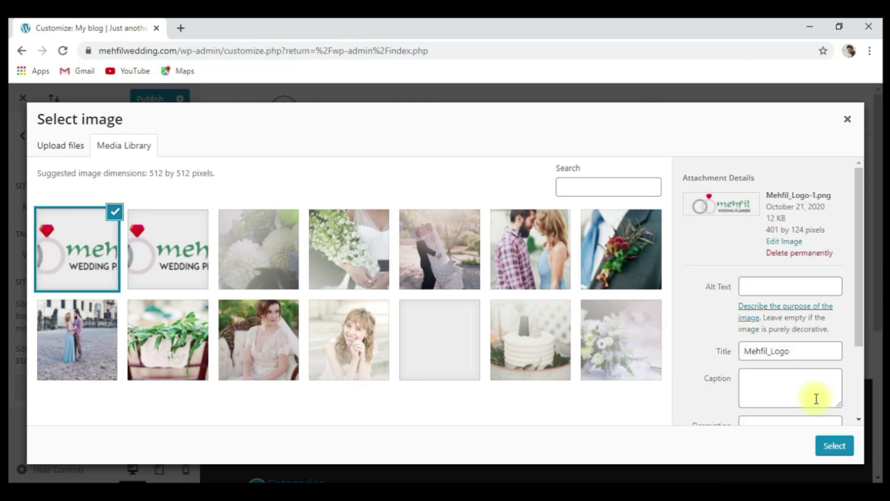
{"action": "left_click", "coordinate": [830, 448]}
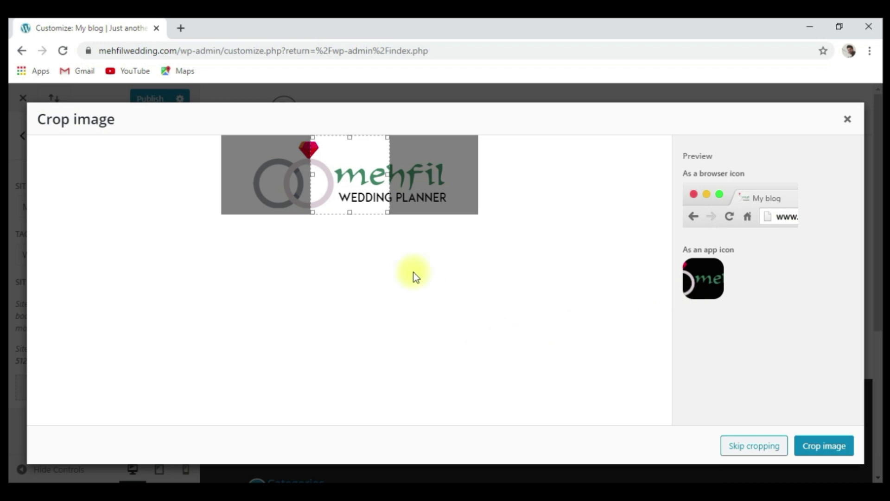
Crop the site icon to the logo's two rings and red gem, publish the customizer changes and reload the page.
{"action": "left_click_drag", "start_coordinate": [357, 197], "coordinate": [301, 196]}
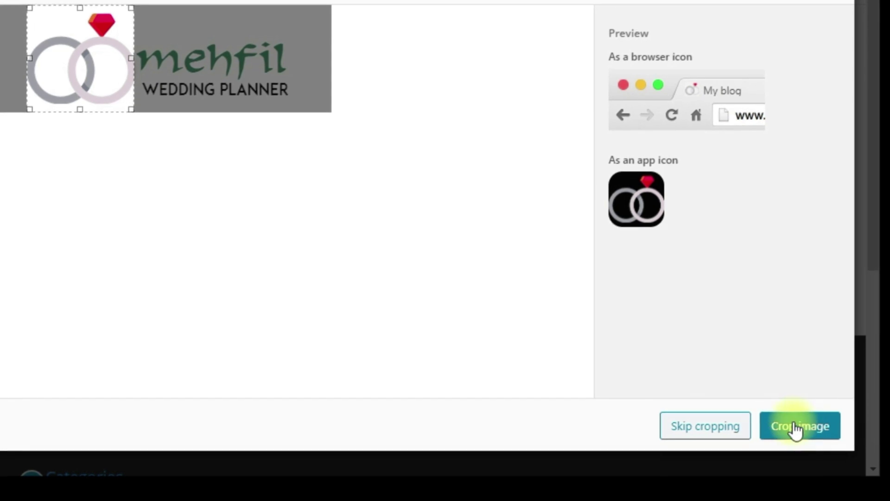
{"action": "left_click", "coordinate": [800, 429]}
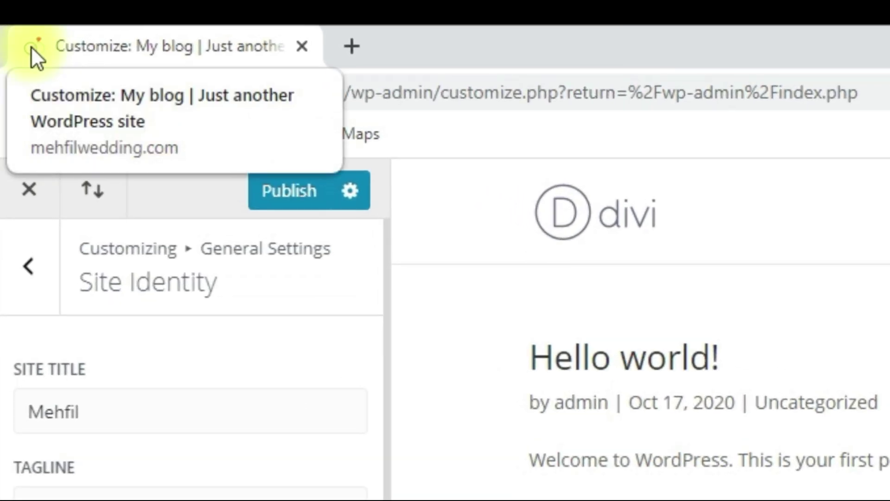
{"action": "left_click", "coordinate": [284, 189]}
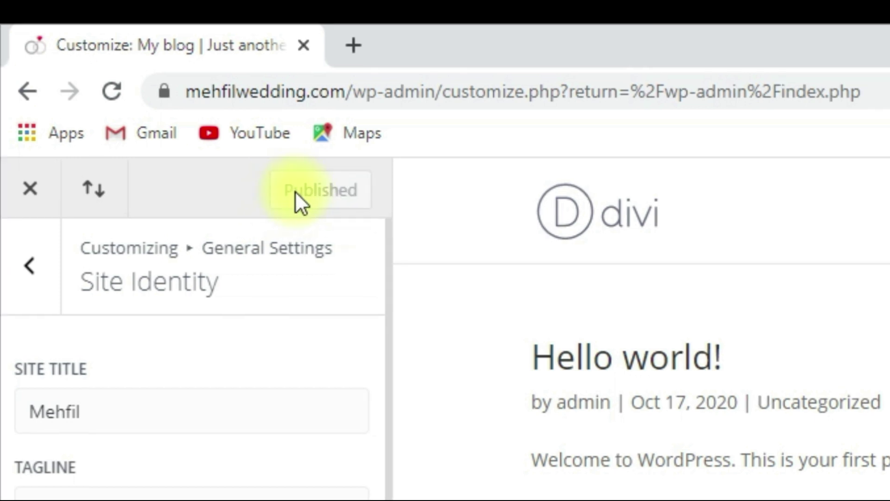
{"action": "left_click", "coordinate": [104, 89]}
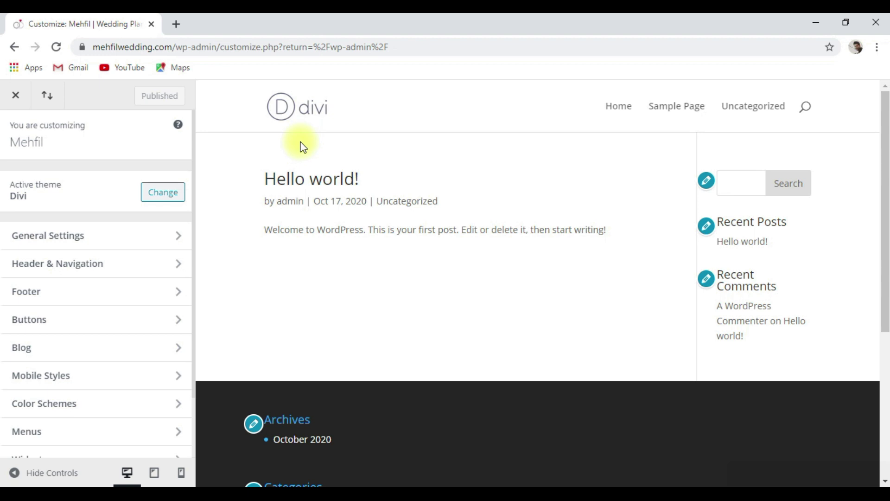
Leave the customizer and open the Divi Theme Options page.
{"action": "left_click", "coordinate": [27, 97]}
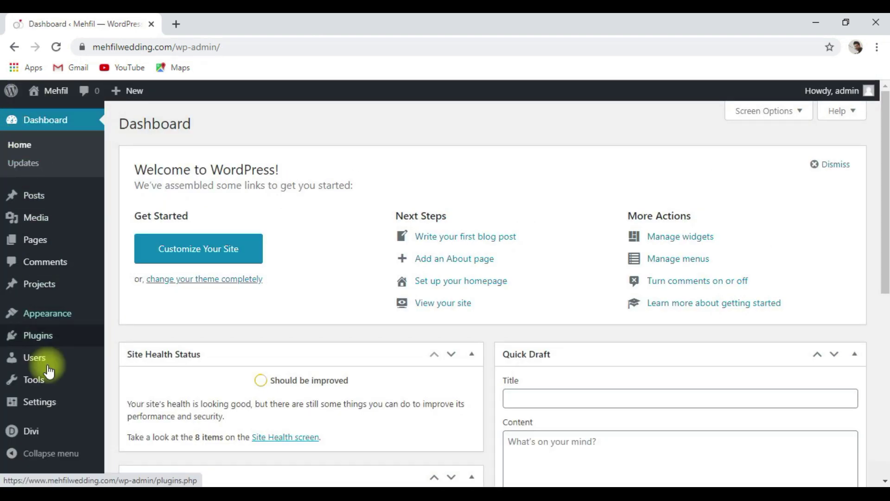
{"action": "mouse_move", "coordinate": [56, 436]}
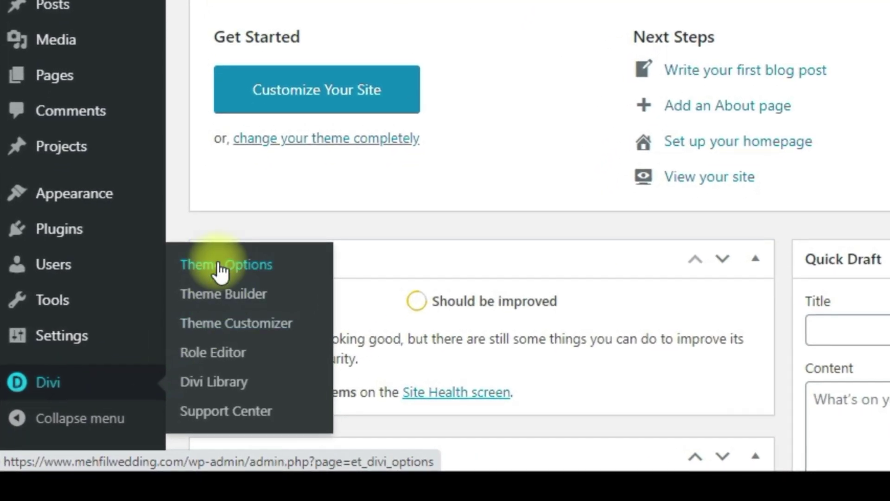
{"action": "left_click", "coordinate": [142, 355]}
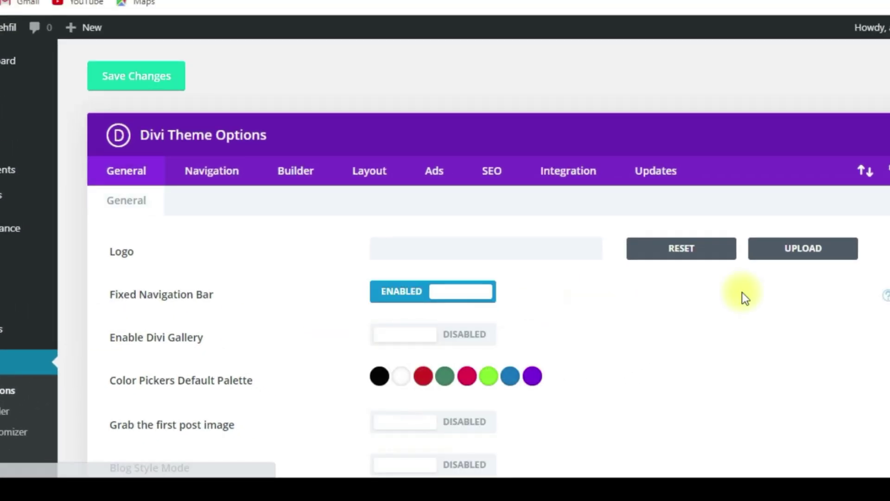
Set Mehfil_Logo-1.png from the media library as the Divi theme's logo and save the changes.
{"action": "left_click_drag", "start_coordinate": [99, 252], "coordinate": [133, 249]}
{"action": "left_click", "coordinate": [773, 261]}
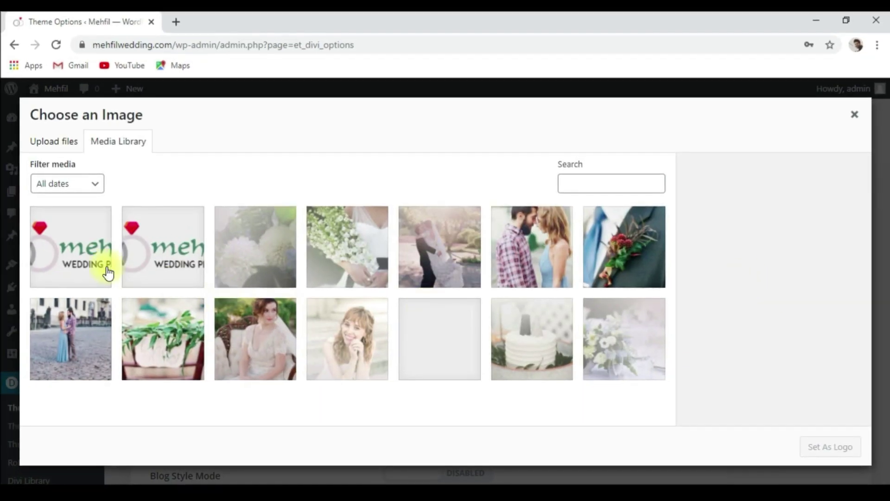
{"action": "left_click", "coordinate": [70, 254]}
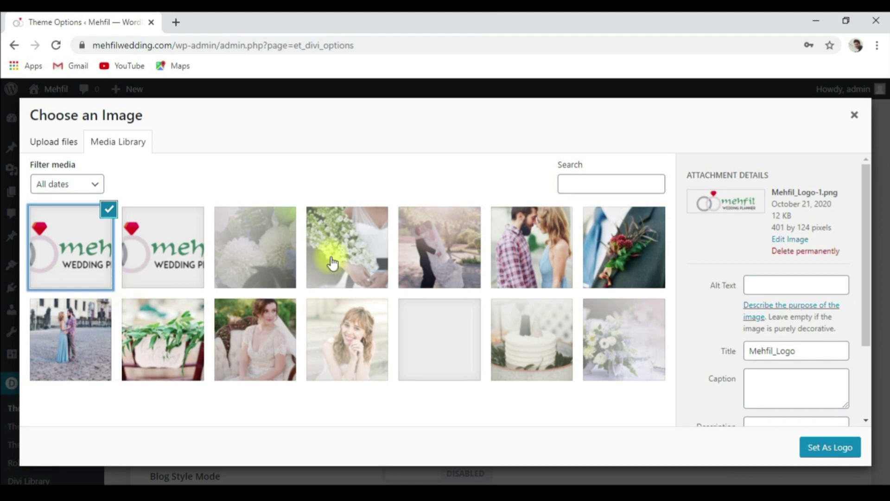
{"action": "scroll", "coordinate": [869, 334], "scroll_direction": "down", "scroll_amount": 3}
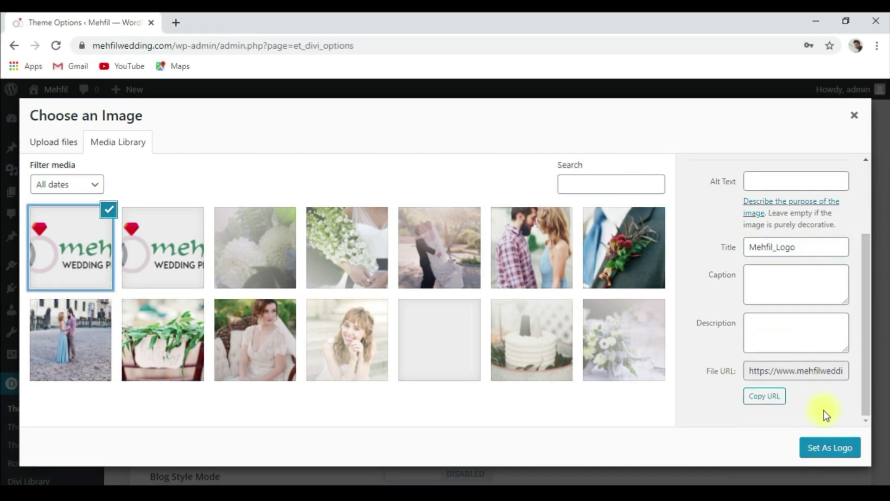
{"action": "left_click", "coordinate": [830, 459]}
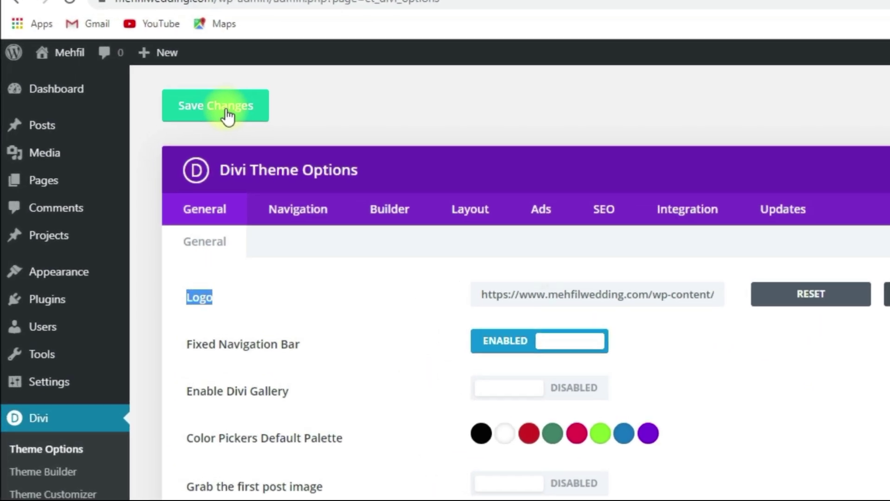
{"action": "left_click", "coordinate": [183, 137]}
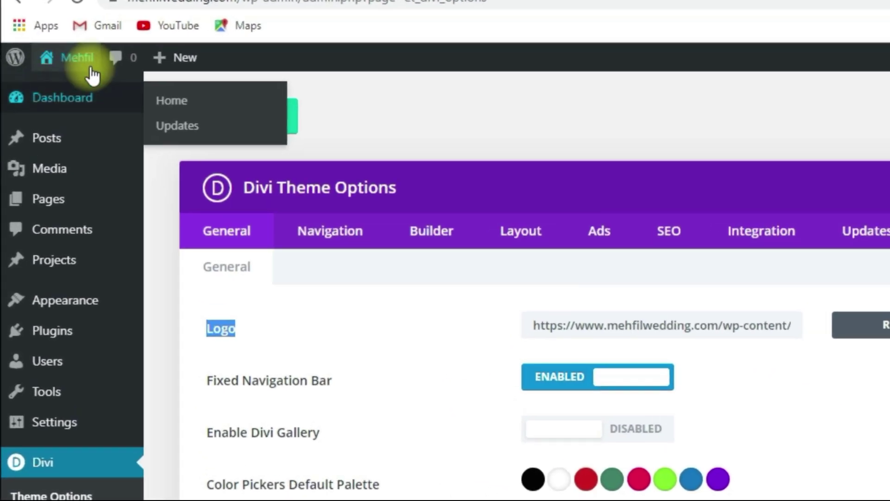
Visit the live site to check the logo in the header and return to the dashboard.
{"action": "mouse_move", "coordinate": [77, 60]}
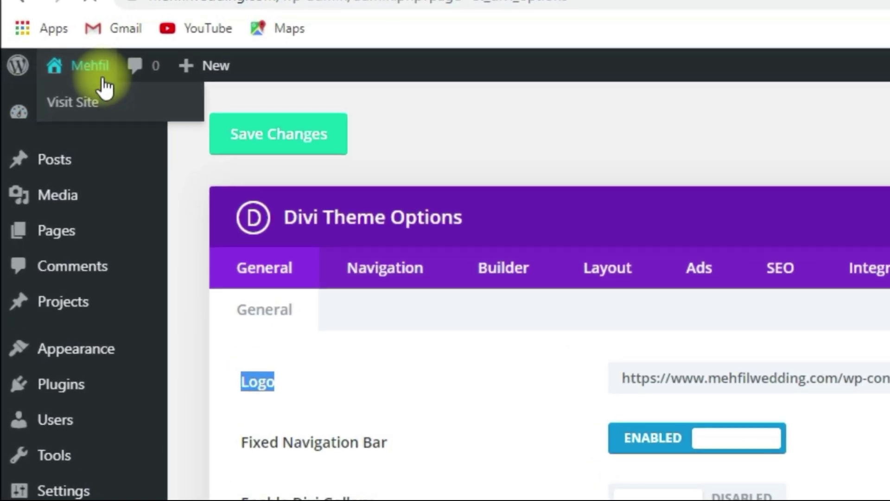
{"action": "left_click", "coordinate": [104, 81]}
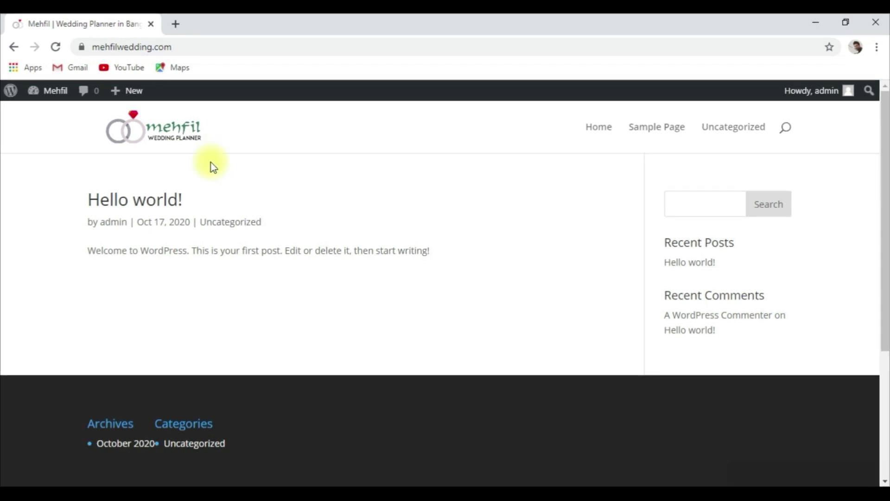
{"action": "left_click", "coordinate": [60, 91]}
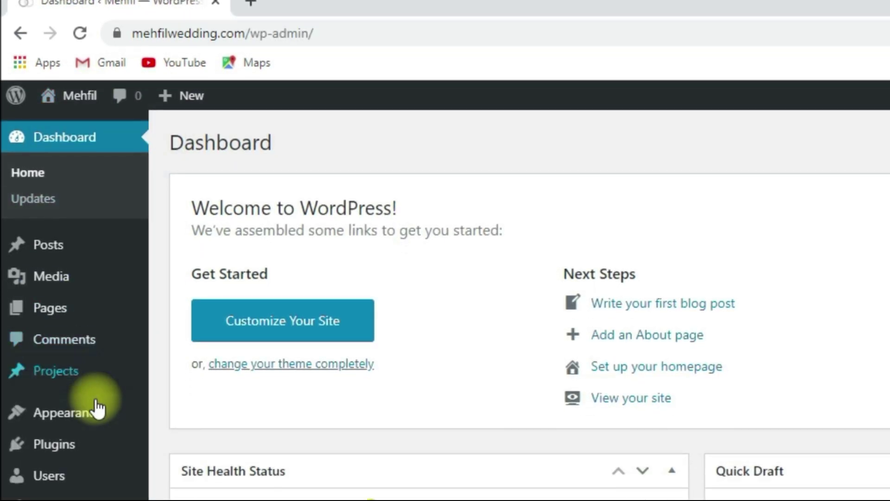
In the customizer's Primary Menu Bar settings for the header, set the logo max height to 100.
{"action": "mouse_move", "coordinate": [99, 452]}
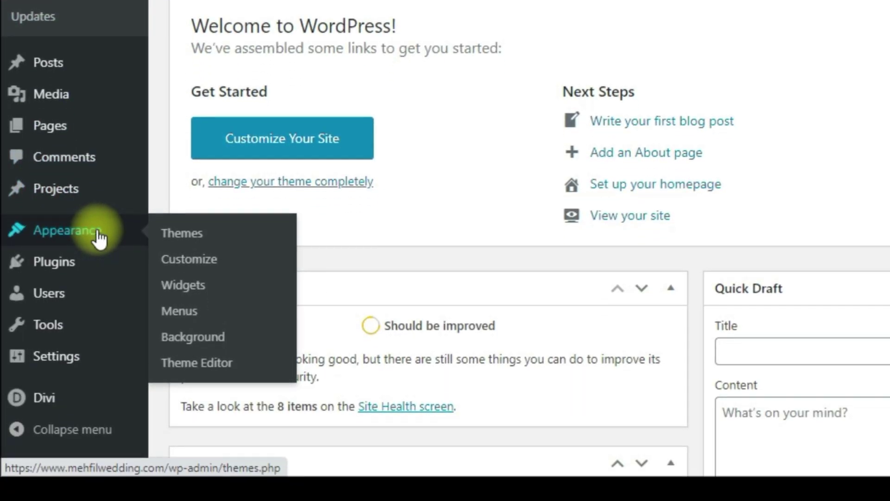
{"action": "left_click", "coordinate": [187, 332]}
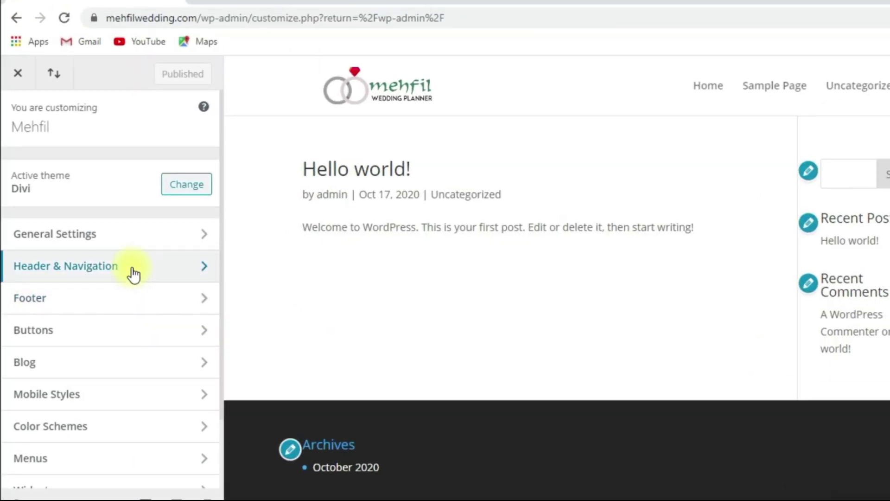
{"action": "left_click", "coordinate": [133, 274]}
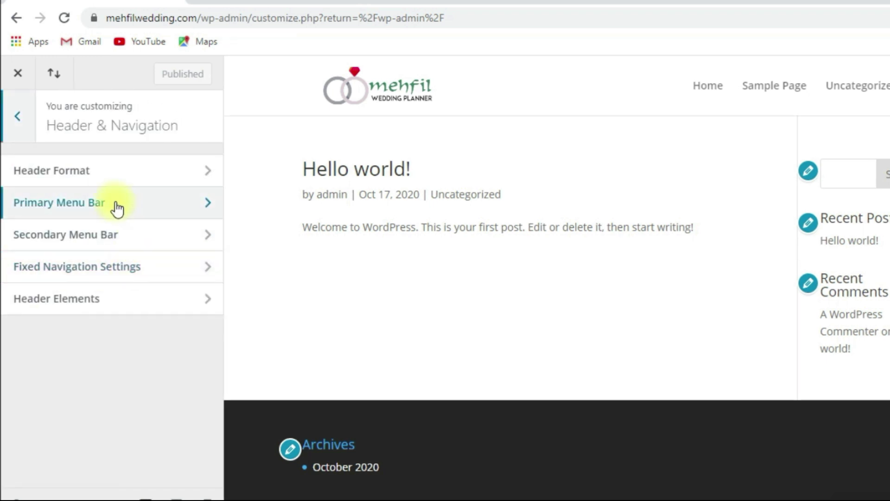
{"action": "left_click", "coordinate": [163, 215]}
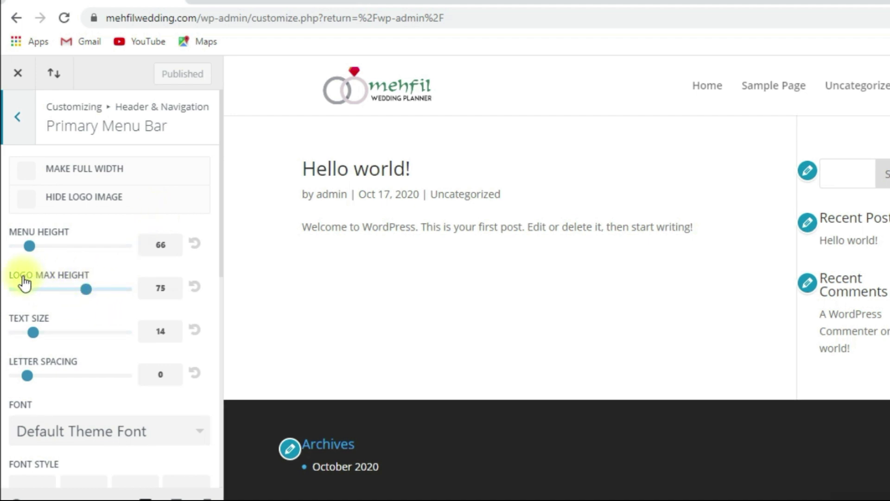
{"action": "left_click_drag", "start_coordinate": [84, 289], "coordinate": [129, 288]}
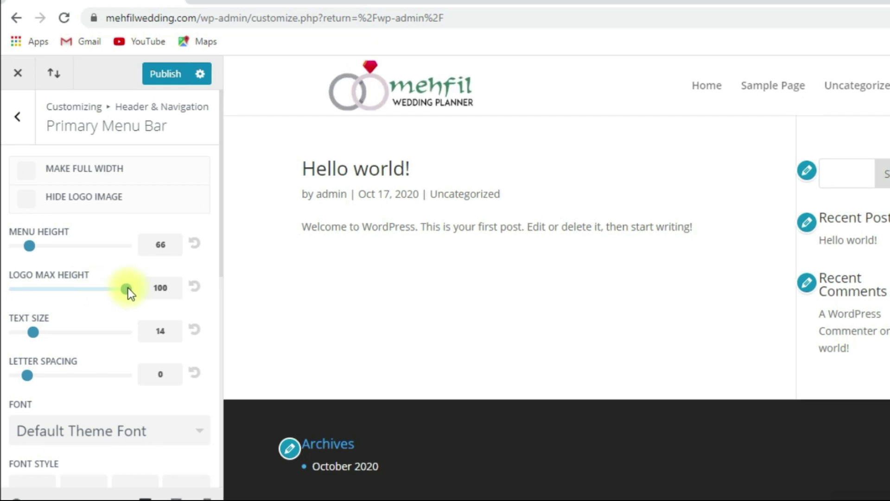
Keep the logo max height at 100, publish the change and leave the customizer.
{"action": "left_click_drag", "start_coordinate": [133, 288], "coordinate": [132, 288]}
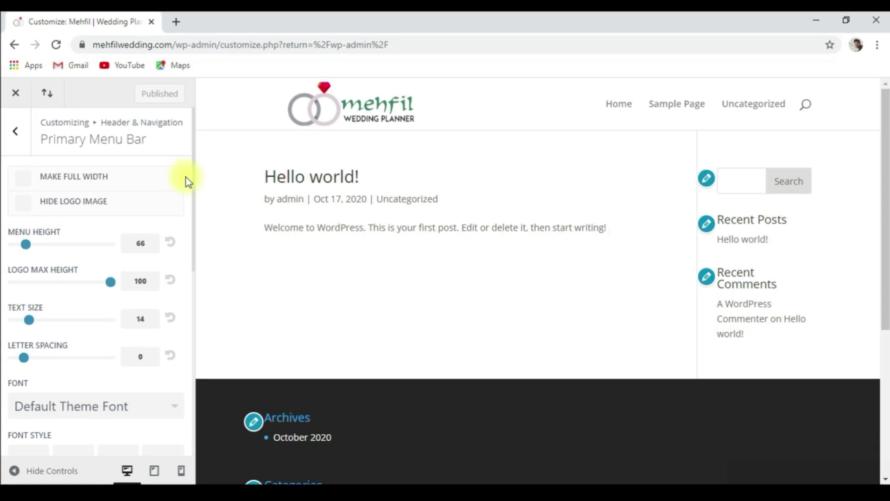
{"action": "left_click", "coordinate": [13, 134]}
{"action": "left_click", "coordinate": [10, 131]}
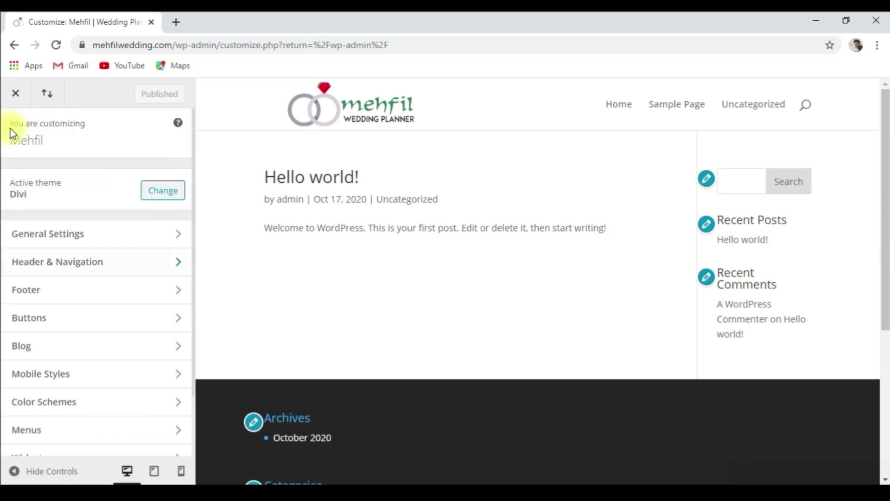
{"action": "left_click", "coordinate": [12, 99]}
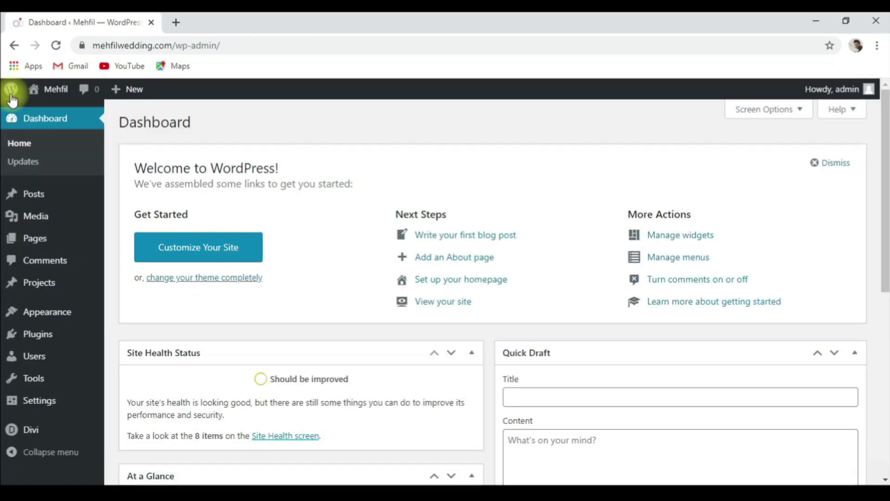
Visit the live site to check the logo size in the header and return to the dashboard.
{"action": "left_click", "coordinate": [48, 90]}
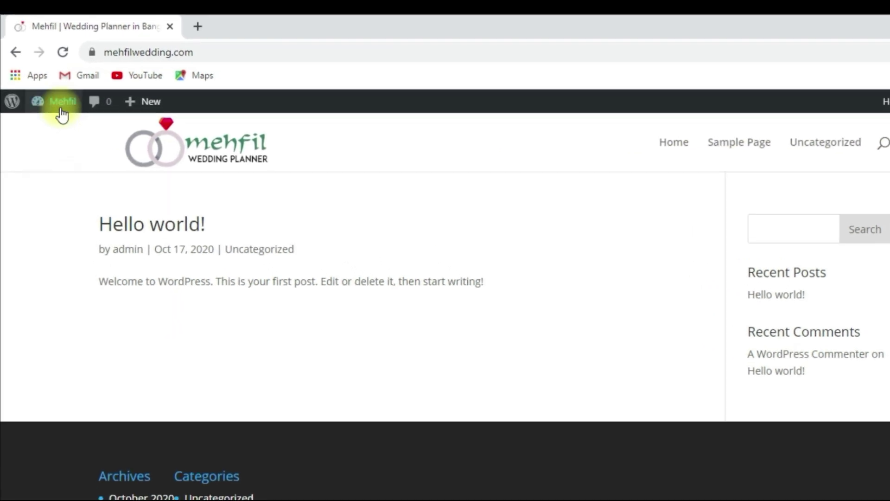
{"action": "mouse_move", "coordinate": [61, 111]}
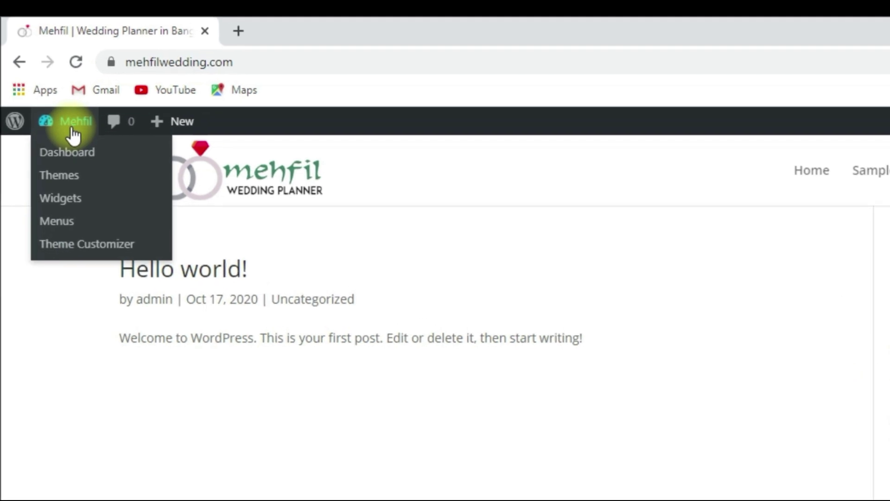
{"action": "left_click", "coordinate": [46, 124]}
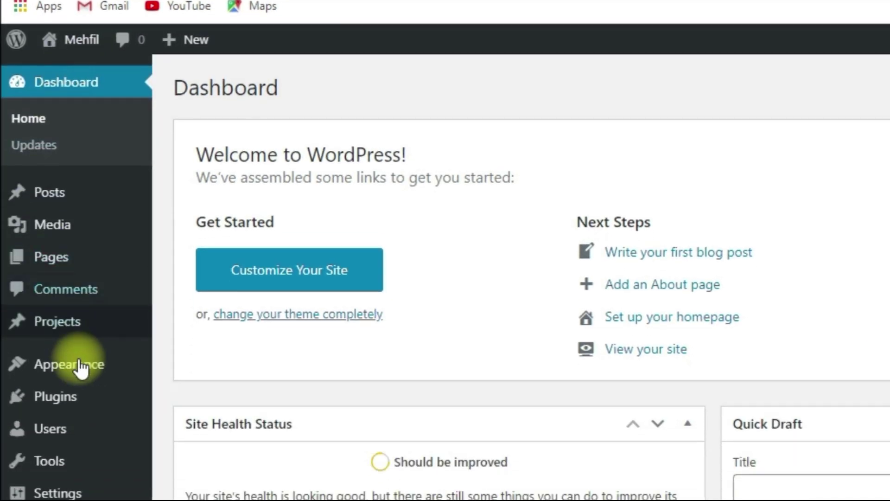
Open the Header Format settings under Header & Navigation in the theme customizer.
{"action": "mouse_move", "coordinate": [86, 454]}
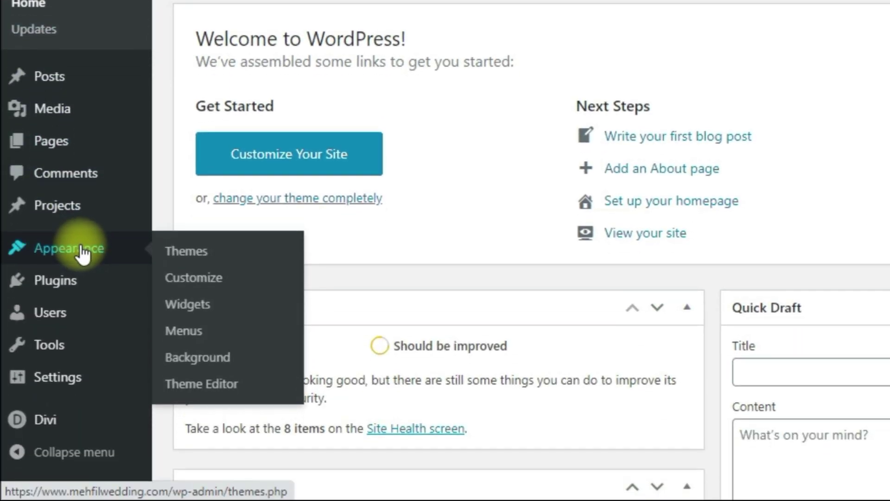
{"action": "left_click", "coordinate": [208, 286]}
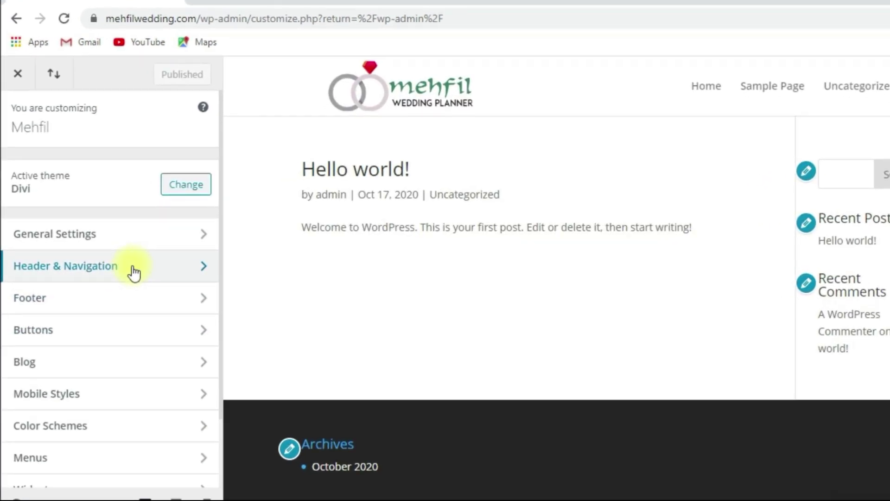
{"action": "left_click", "coordinate": [133, 272]}
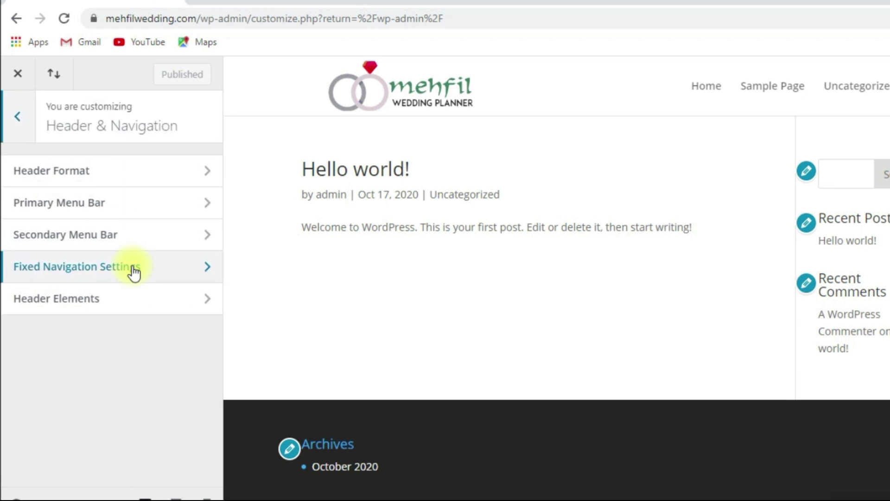
{"action": "left_click", "coordinate": [129, 181]}
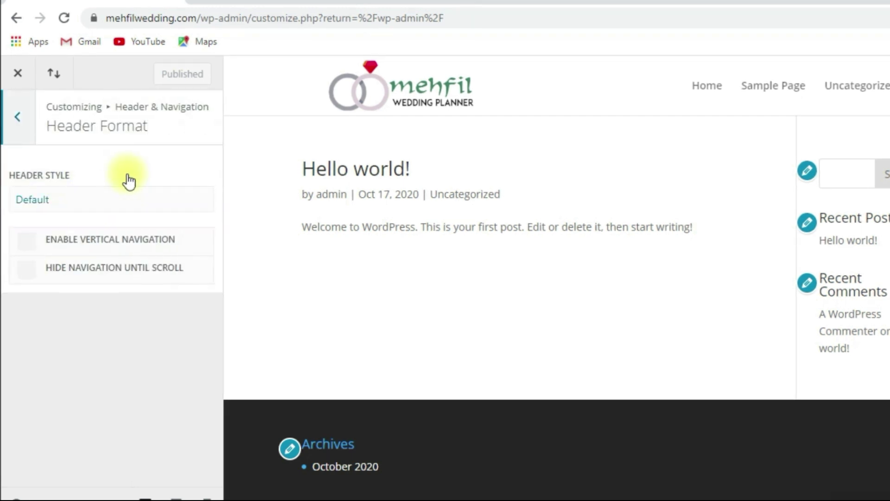
Try the Centered header style and the Centered Inline Logo header style in the site preview.
{"action": "left_click", "coordinate": [74, 204]}
{"action": "left_click", "coordinate": [60, 233]}
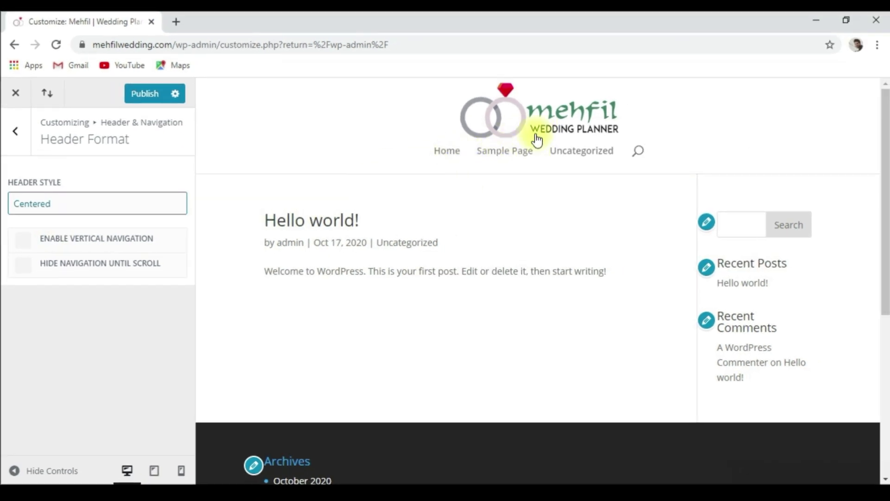
{"action": "left_click", "coordinate": [88, 204]}
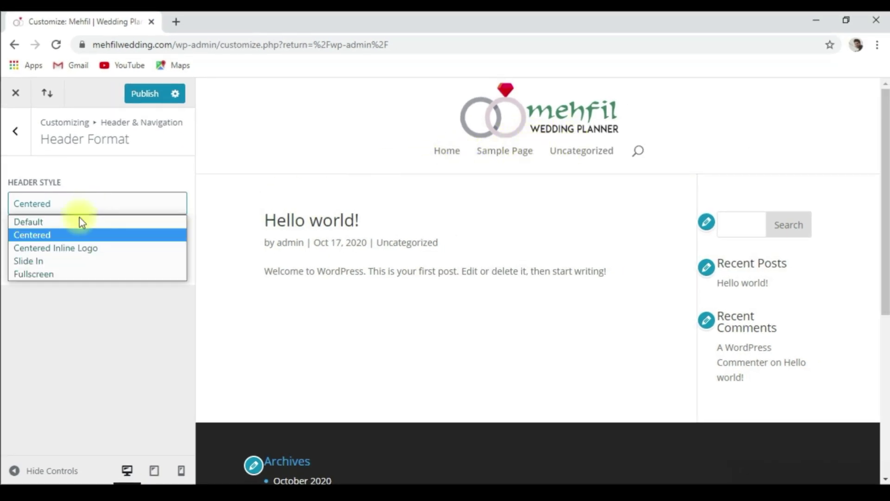
{"action": "left_click", "coordinate": [68, 250]}
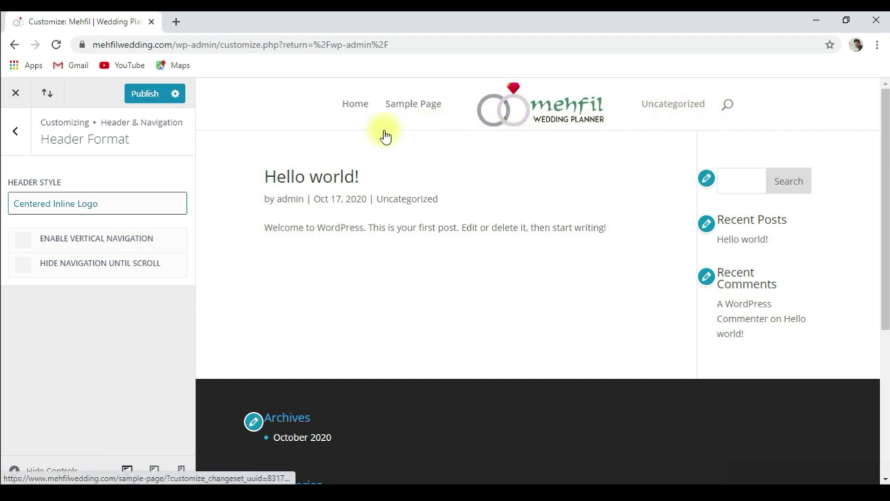
Set the header style to Default, publish the header format and leave the customizer.
{"action": "left_click", "coordinate": [101, 214]}
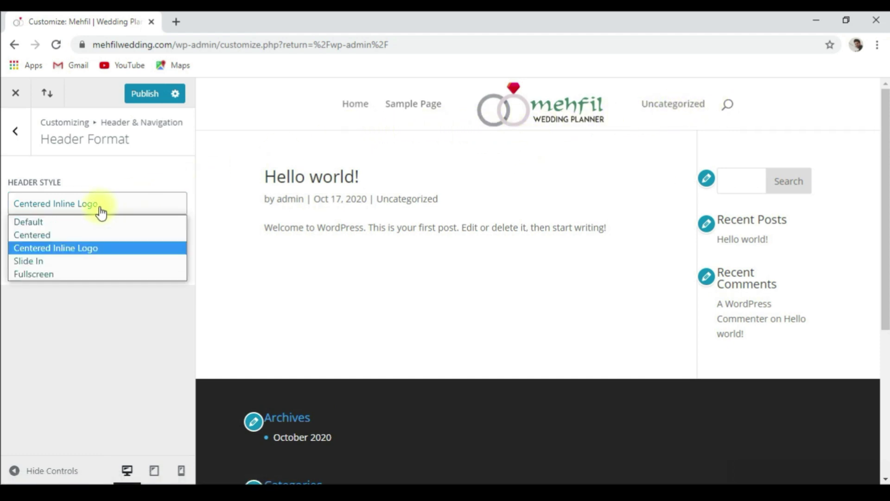
{"action": "left_click", "coordinate": [77, 225]}
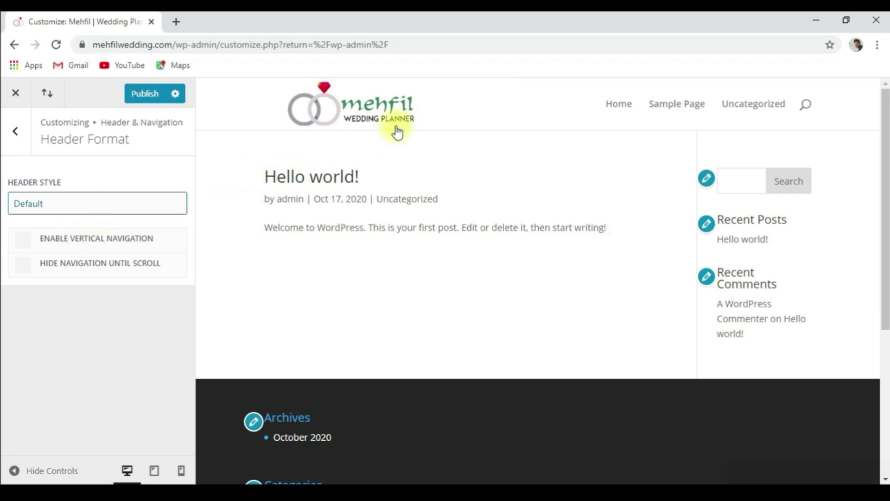
{"action": "left_click", "coordinate": [144, 97]}
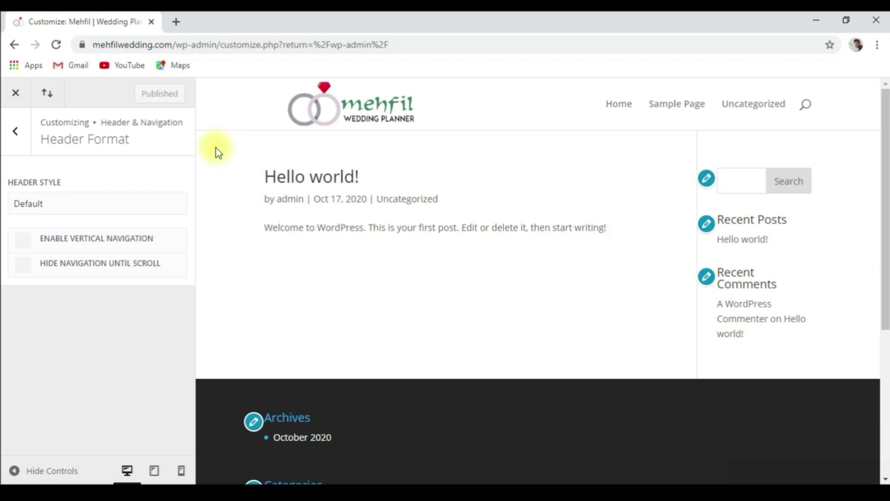
{"action": "left_click", "coordinate": [18, 95]}
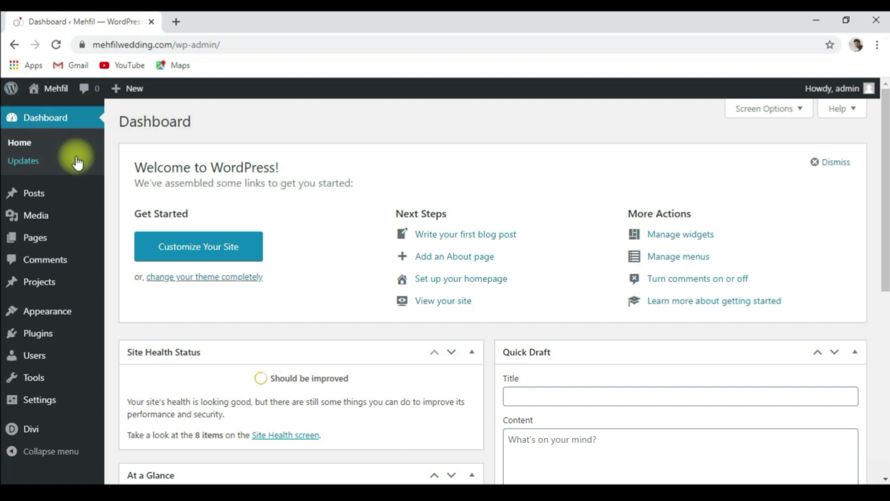
Visit the live site from the dashboard to check the published header.
{"action": "mouse_move", "coordinate": [61, 98]}
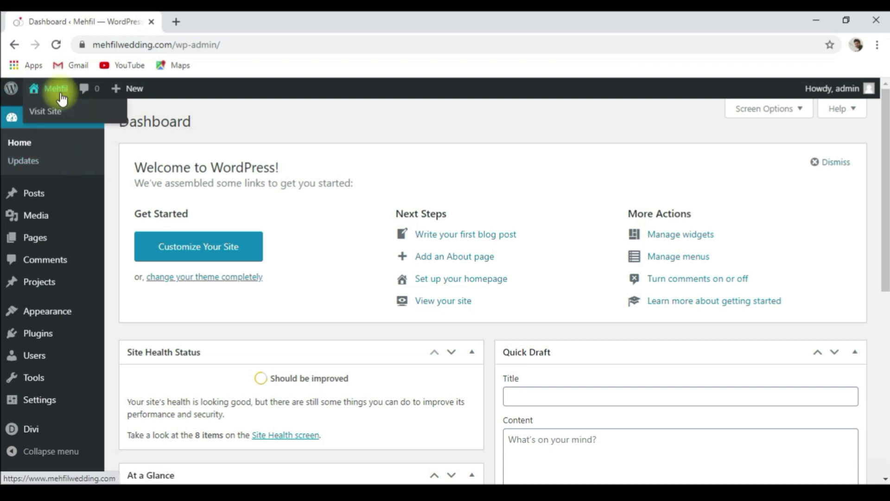
{"action": "left_click", "coordinate": [62, 98]}
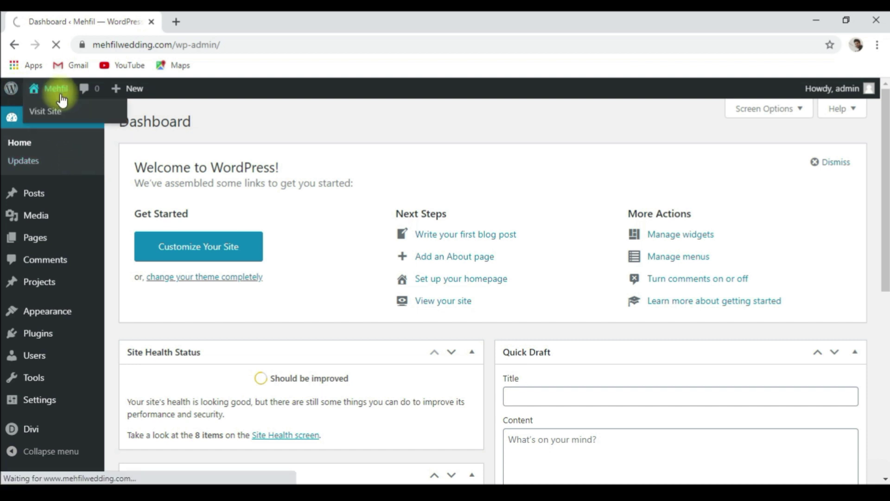